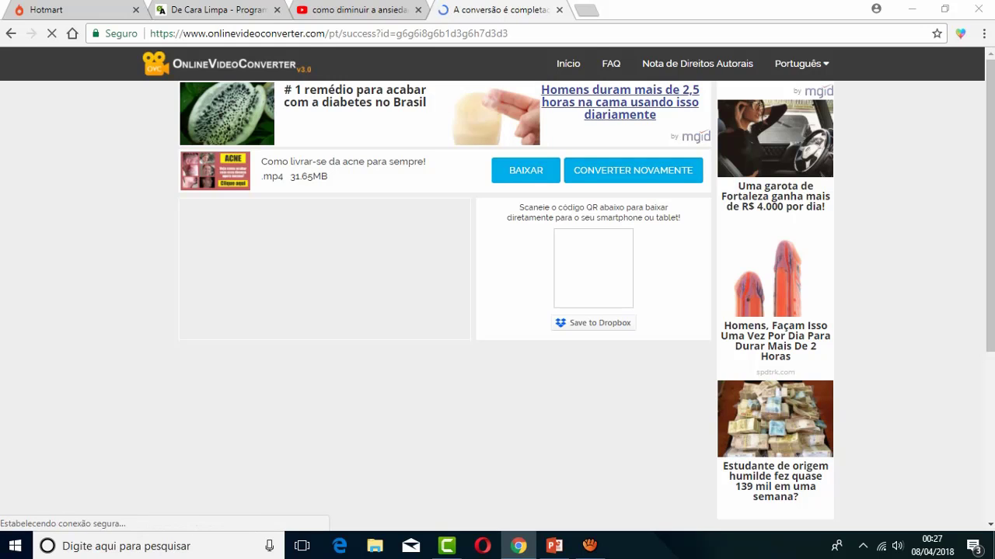
- Close the video converter page, bring up the PowerPoint lesson outline and clear the open windows to reach the desktop
key(ctrl+w)
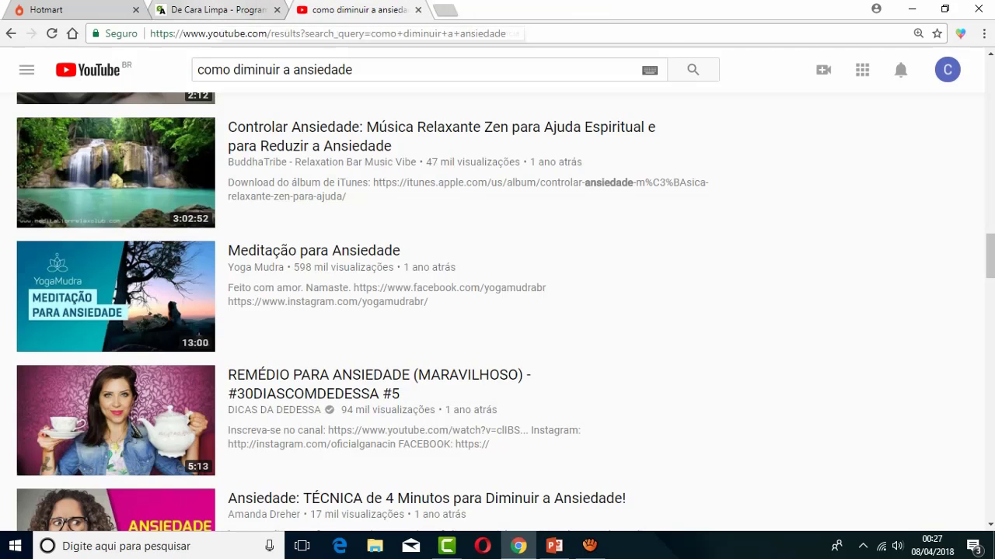
click(217, 9)
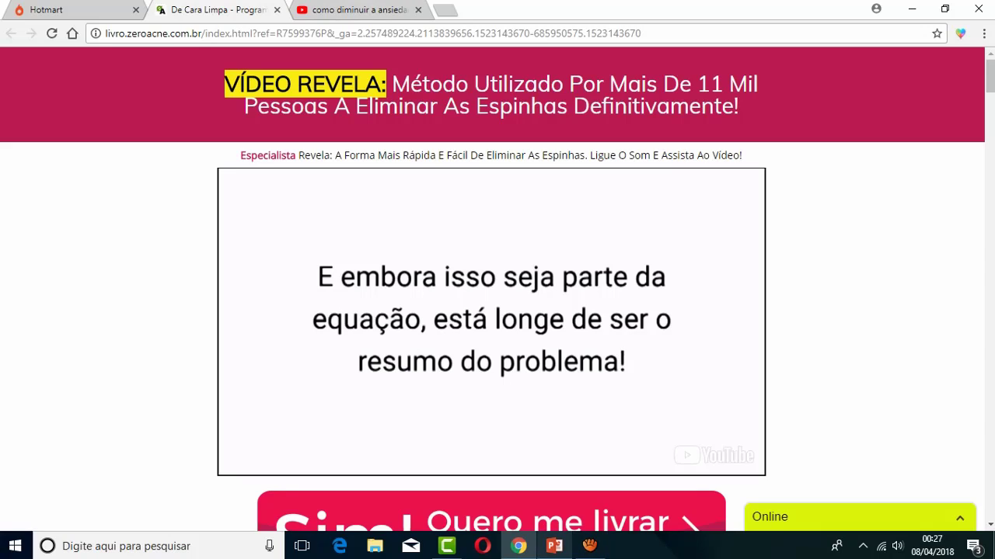
click(554, 545)
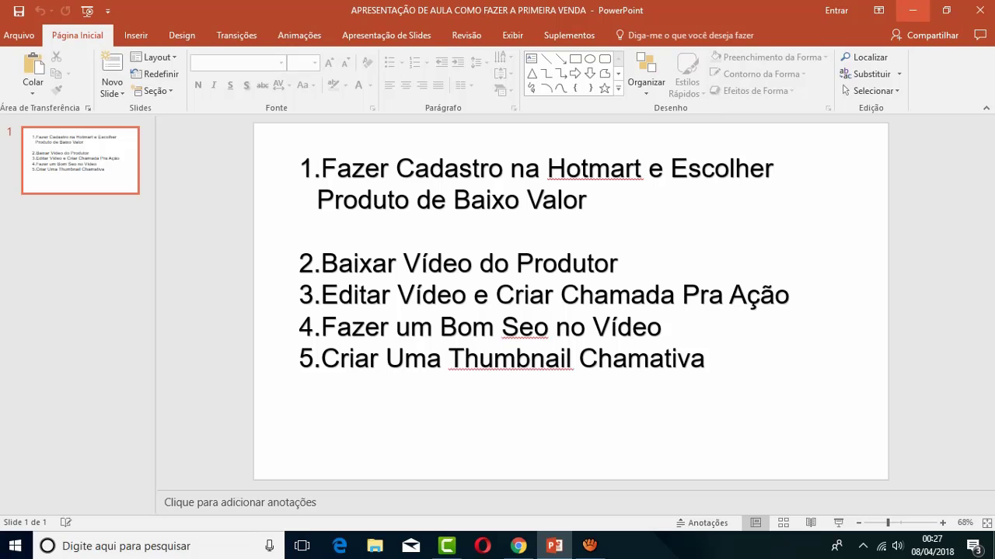
click(912, 10)
click(912, 9)
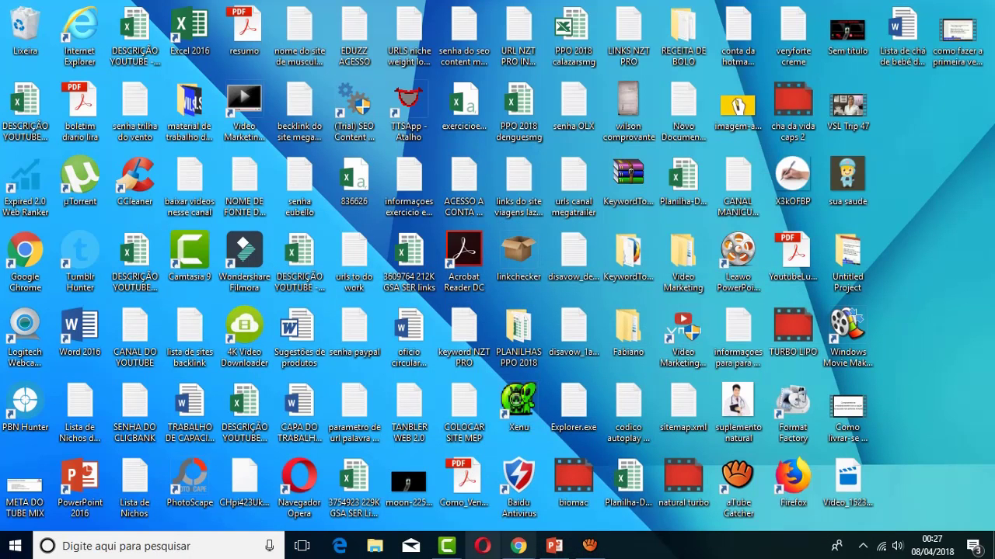
- Switch to Camtasia, import the desktop video "Como livrar-se da acne para sempre!" and place it at the start of Track 1
click(447, 547)
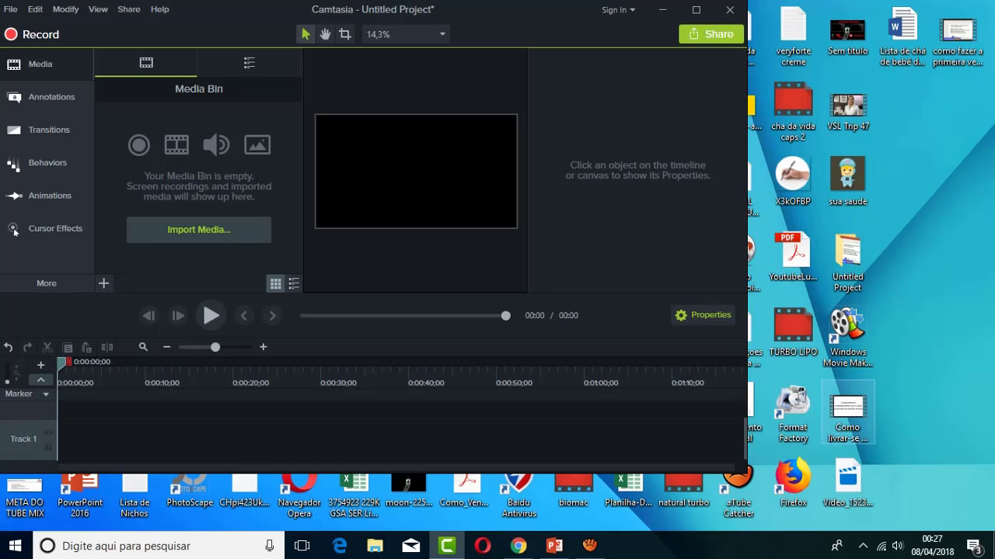
drag(847, 412, 902, 187)
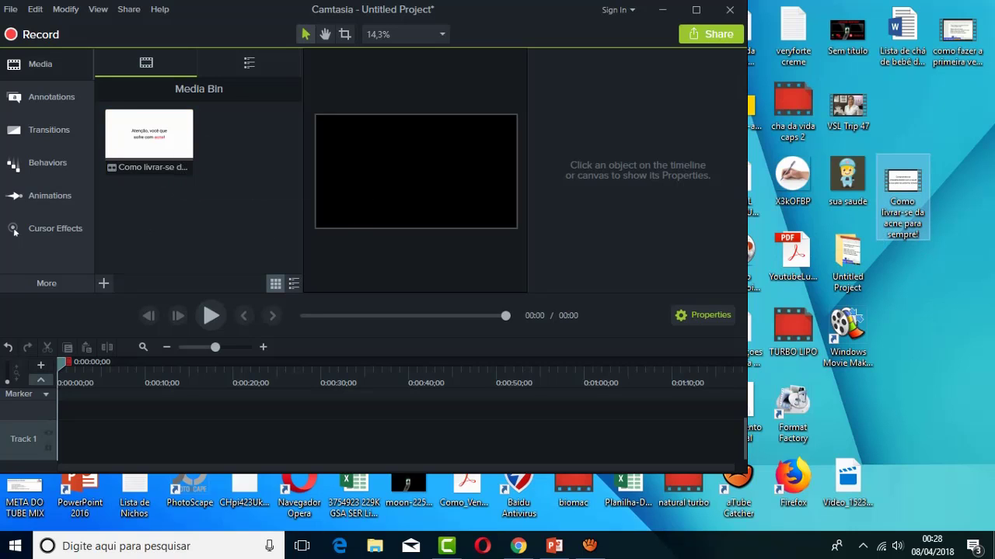
click(696, 9)
drag(147, 140, 177, 497)
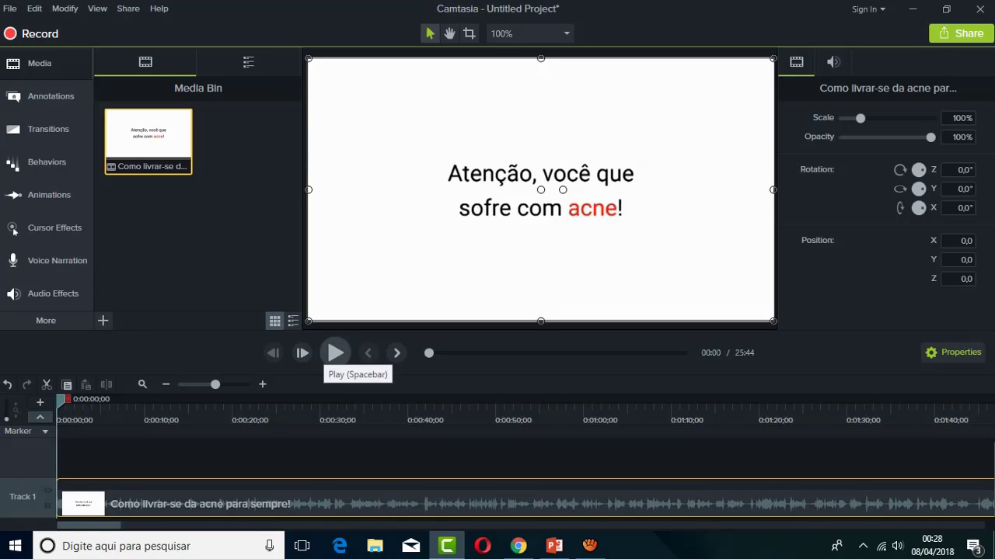
- Preview the start of the clip and split it at 0:02:00;27
click(335, 352)
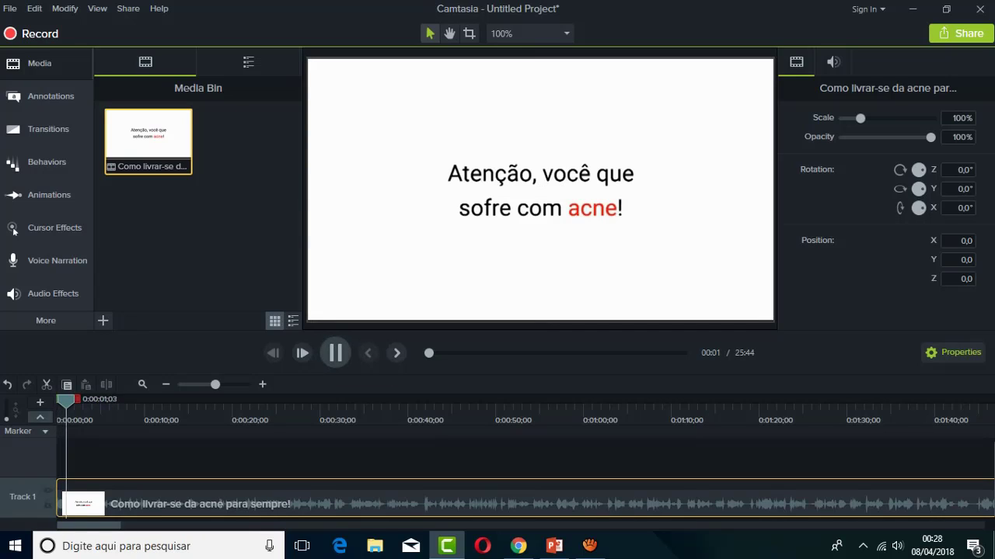
click(335, 353)
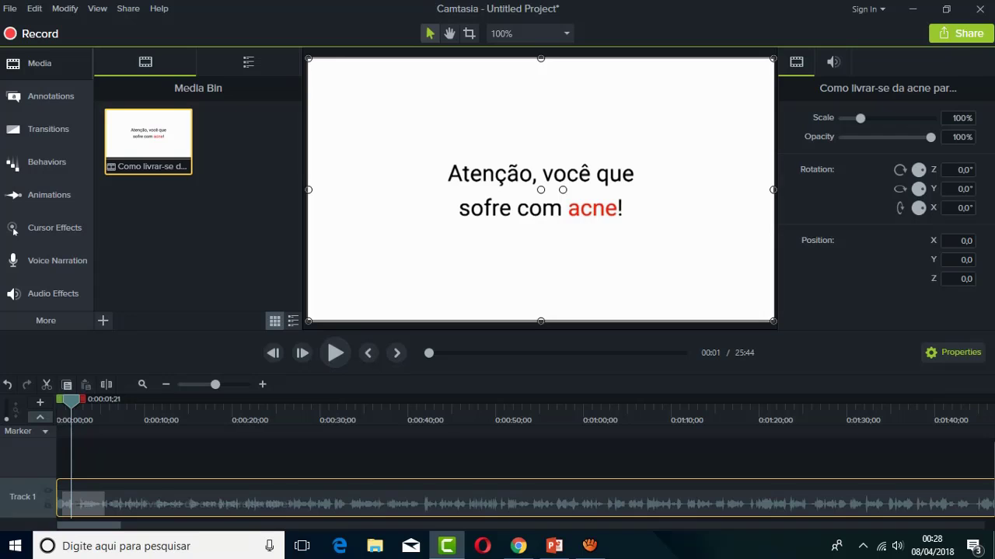
drag(71, 401, 180, 401)
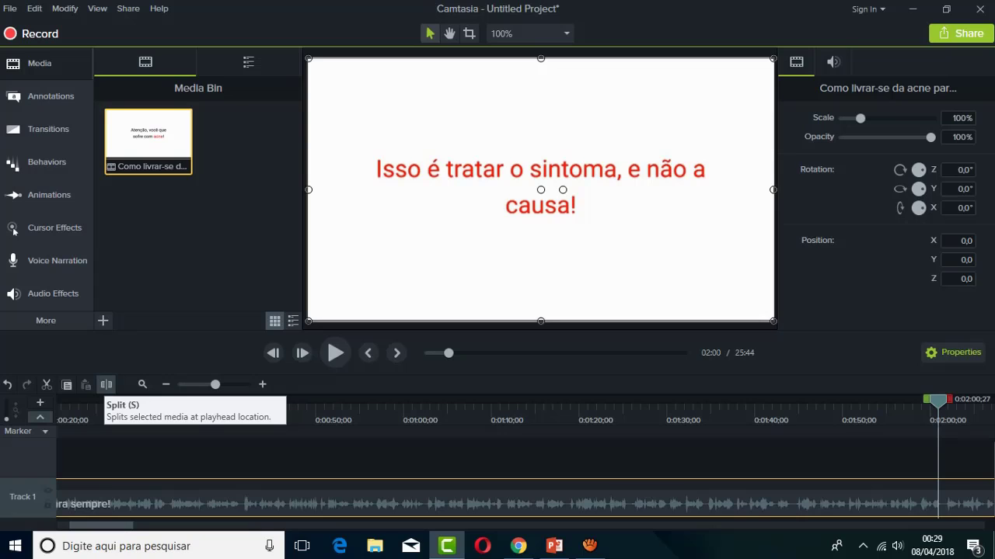
click(106, 384)
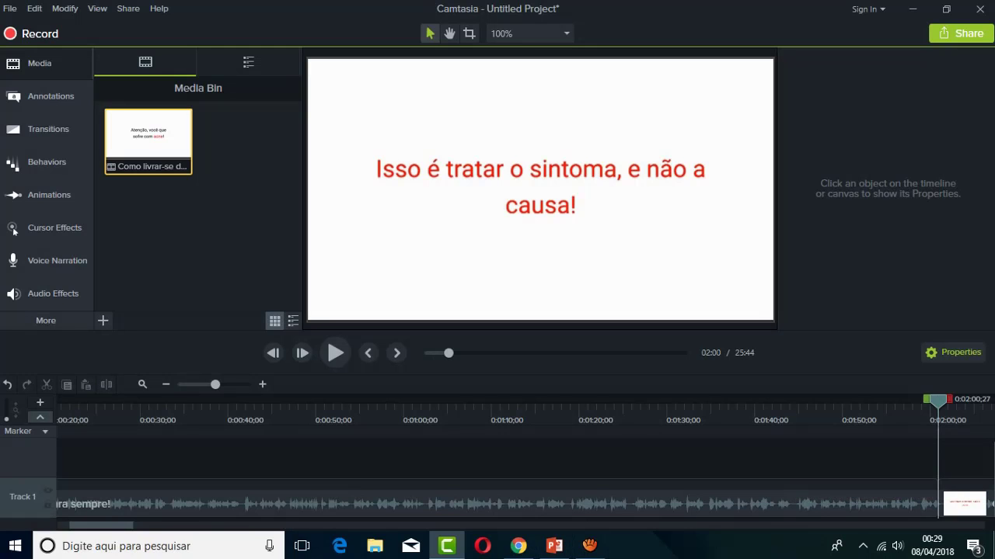
- Delete the part of the clip on Track 1 after the two-minute split
drag(101, 526, 150, 525)
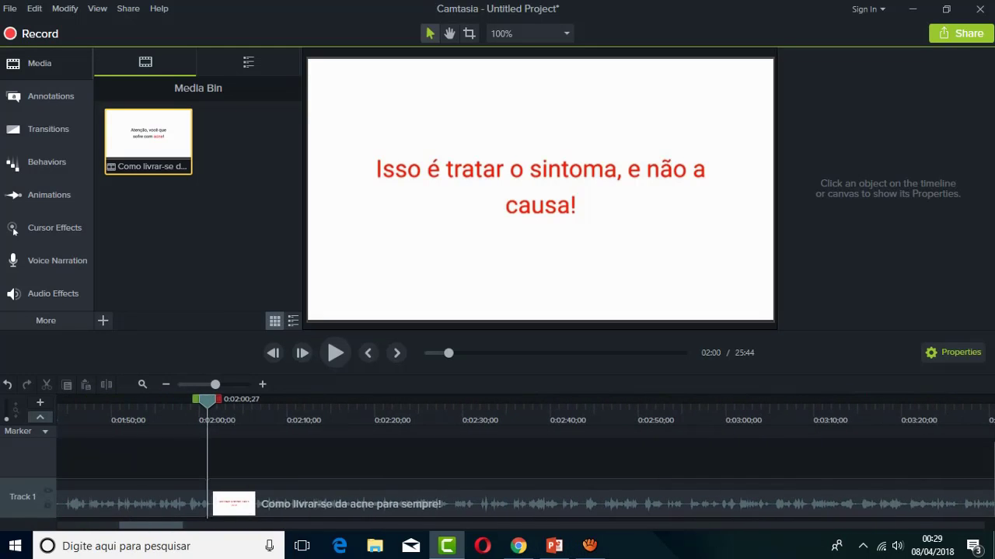
drag(339, 502, 401, 502)
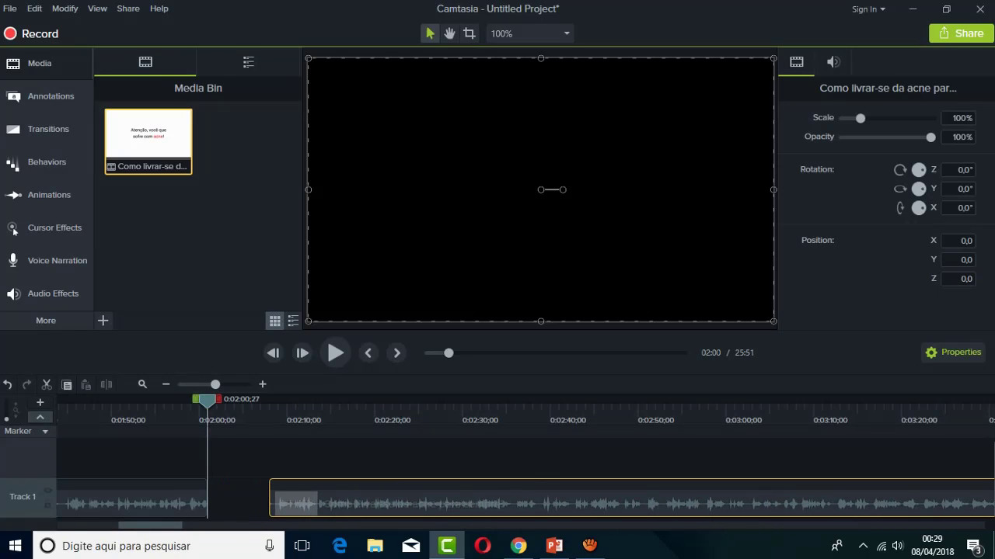
key(Delete)
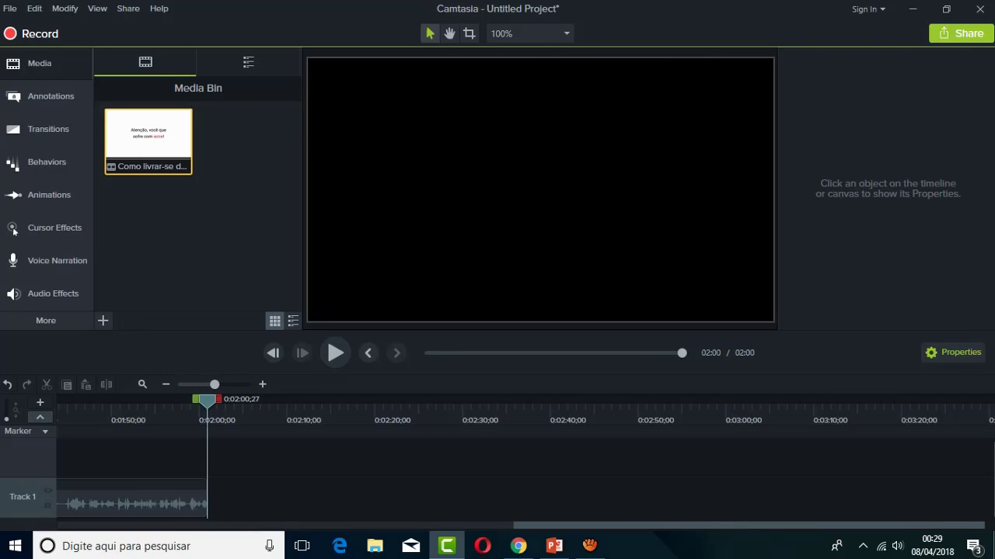
- Add a solid white rectangle shape after the trimmed clip and enlarge it to fill the whole canvas
click(50, 96)
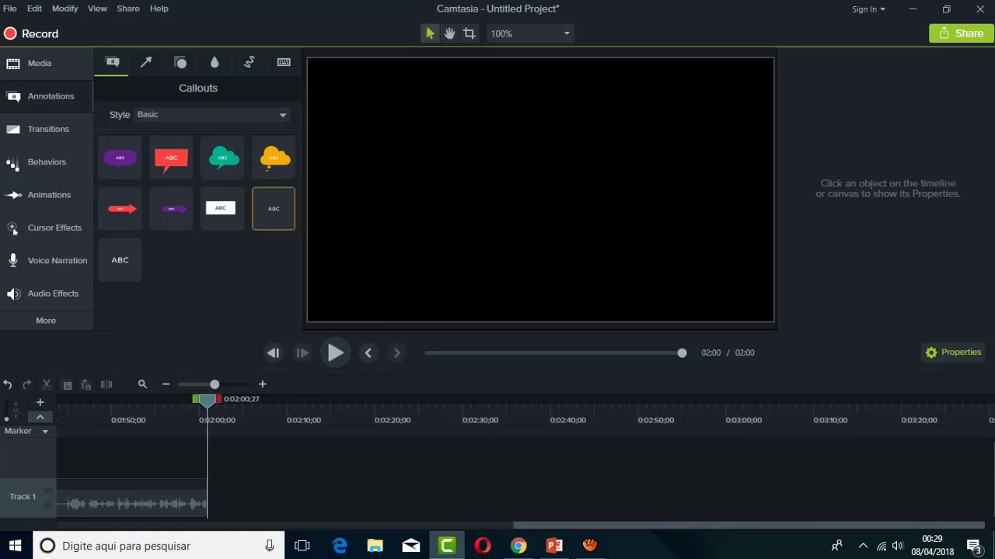
click(146, 62)
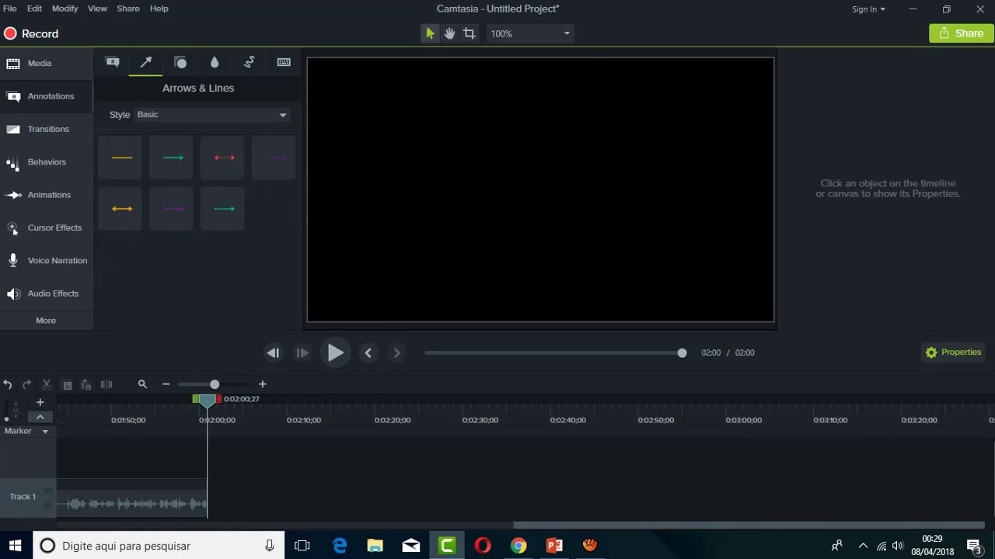
click(180, 63)
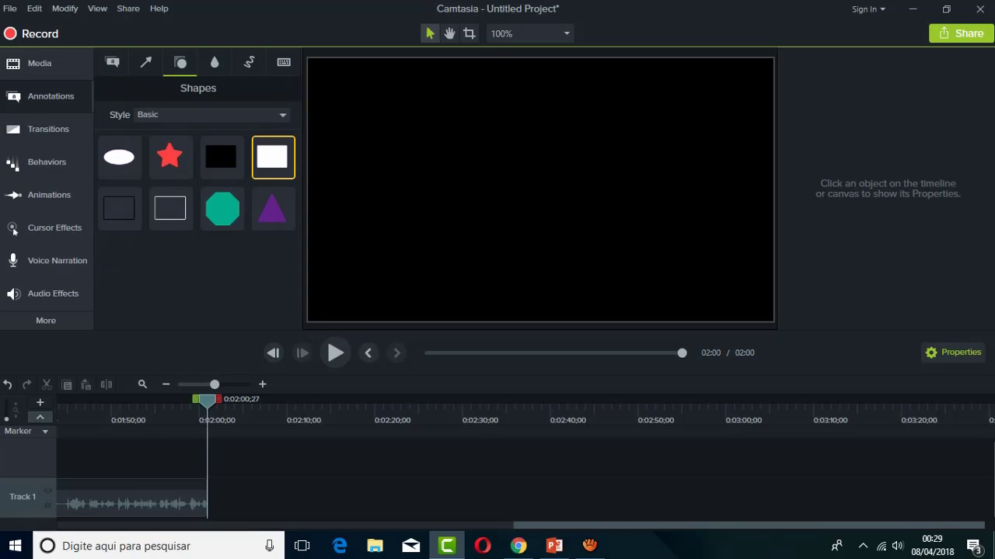
drag(272, 157, 453, 160)
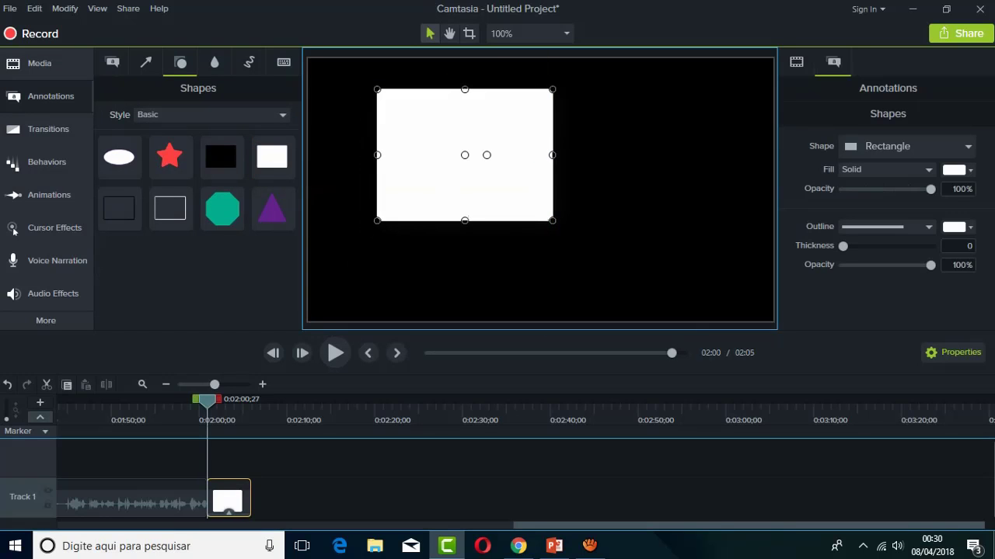
drag(376, 89, 308, 58)
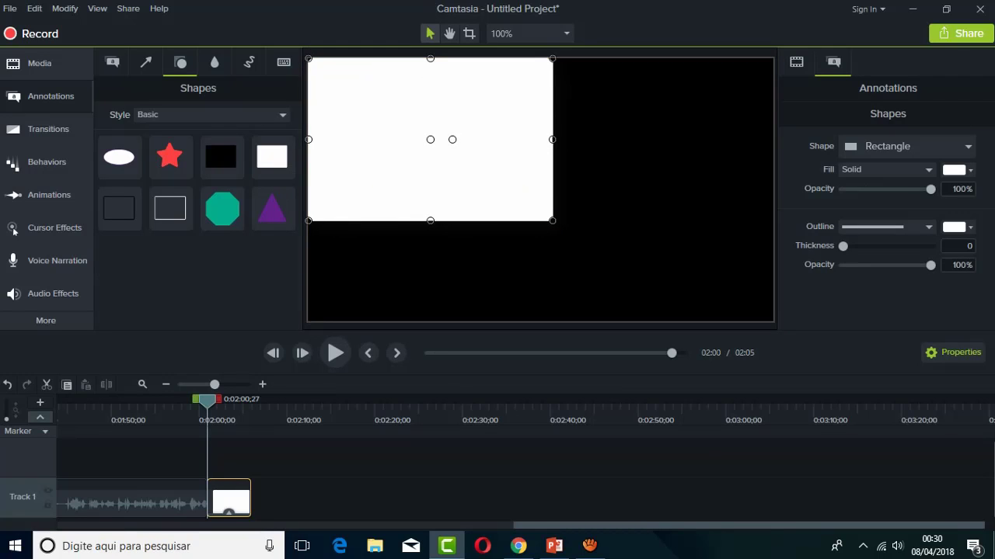
drag(552, 220, 773, 321)
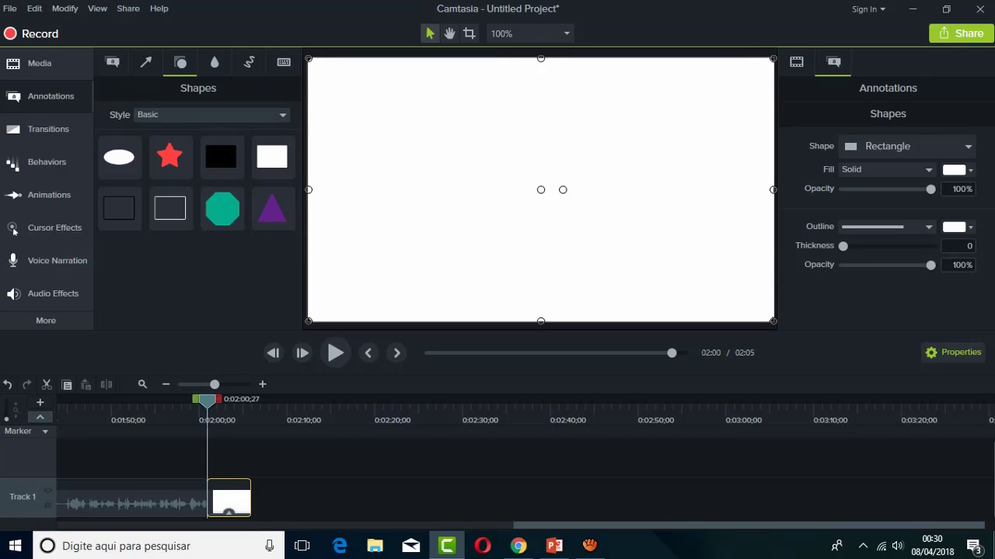
- Add a Basic text-only callout over the white rectangle and set its font colour to orange
click(112, 62)
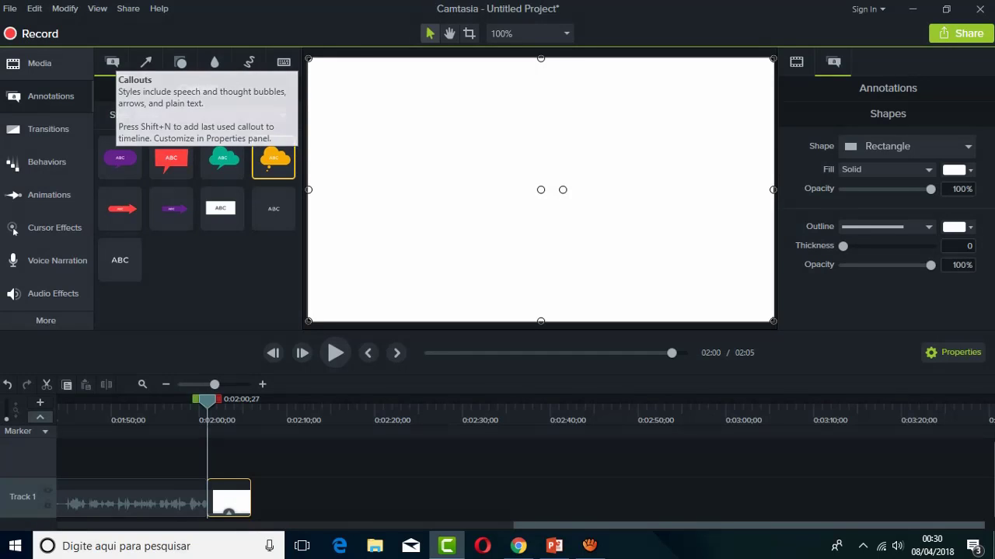
drag(274, 208, 327, 233)
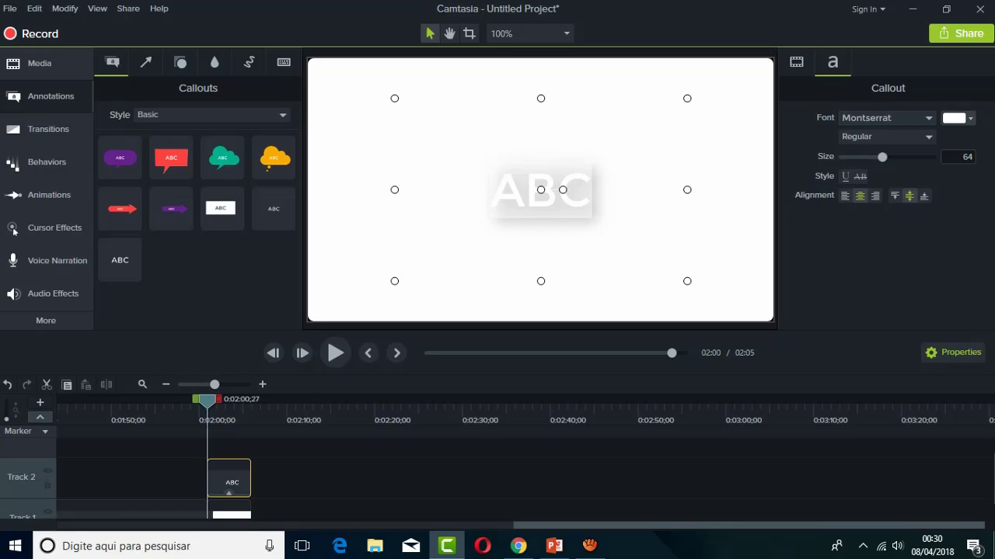
click(958, 117)
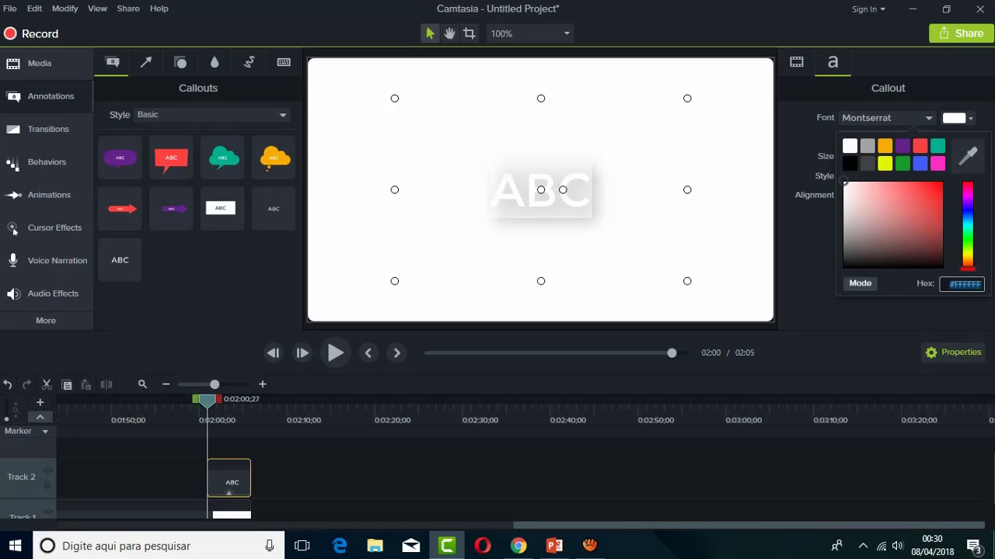
click(884, 146)
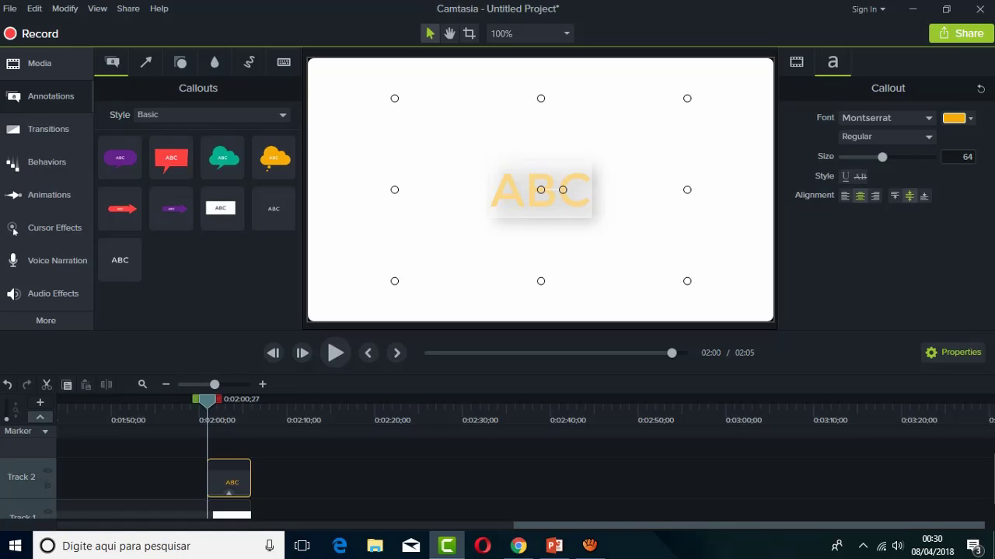
- Replace the callout's placeholder text with "veja o link na descrição do video"
text(veja)
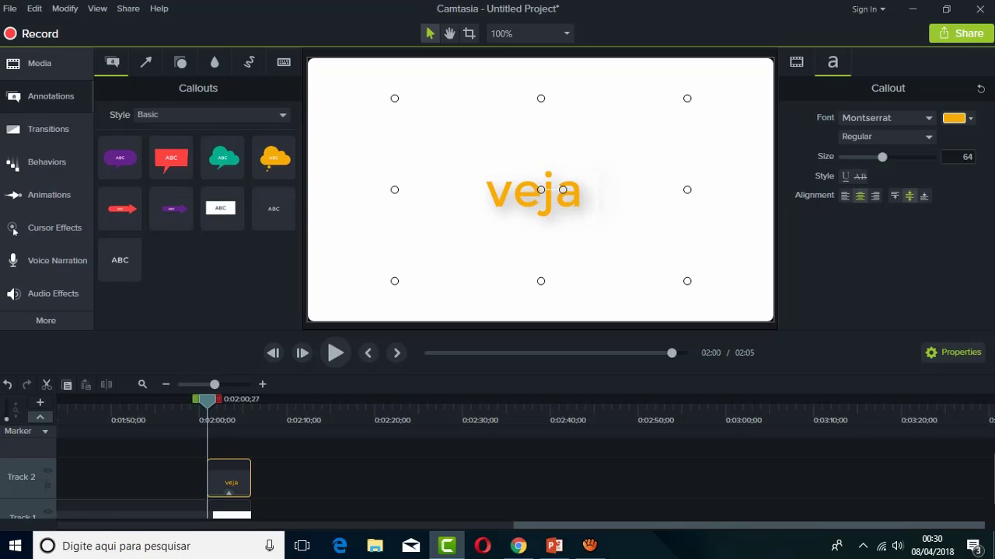
text( o)
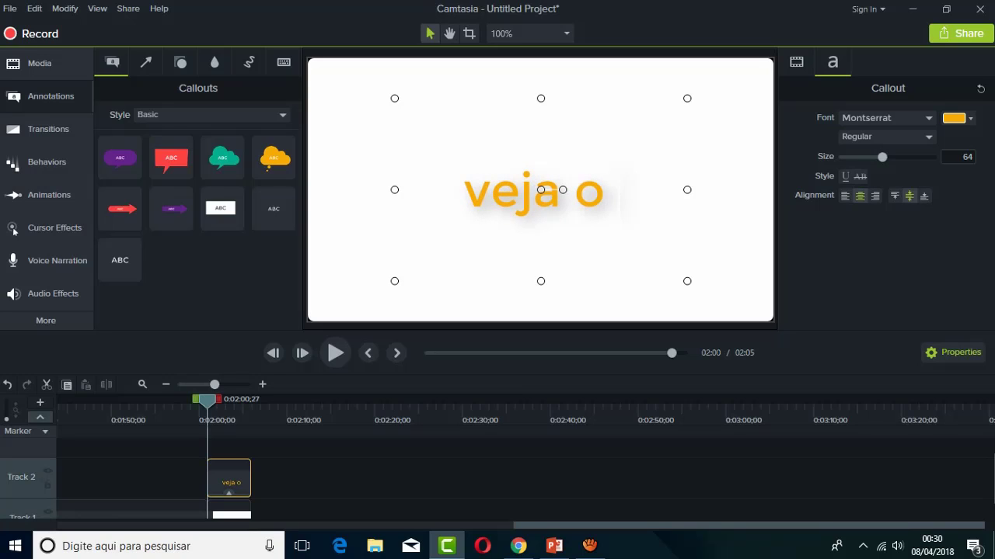
text( lin)
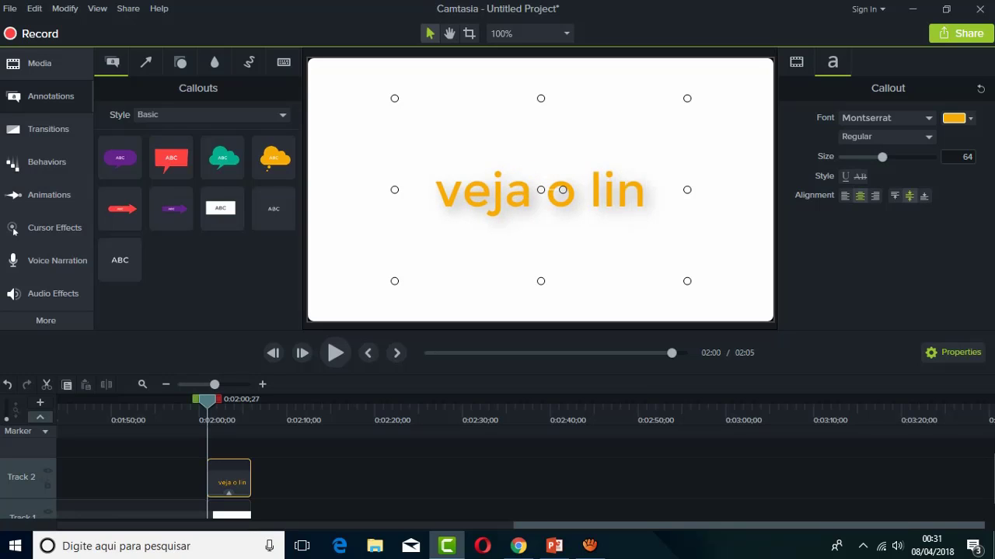
text(k)
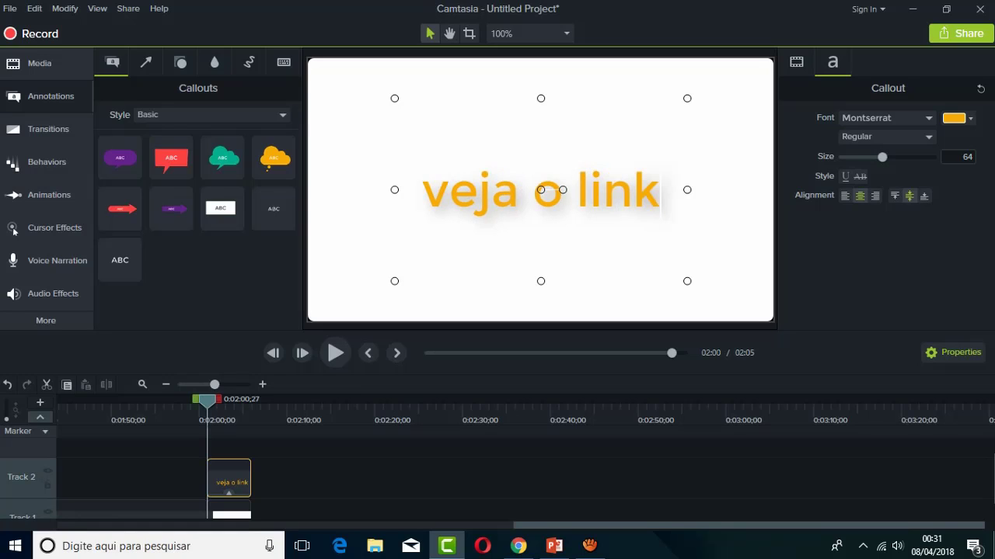
text( n)
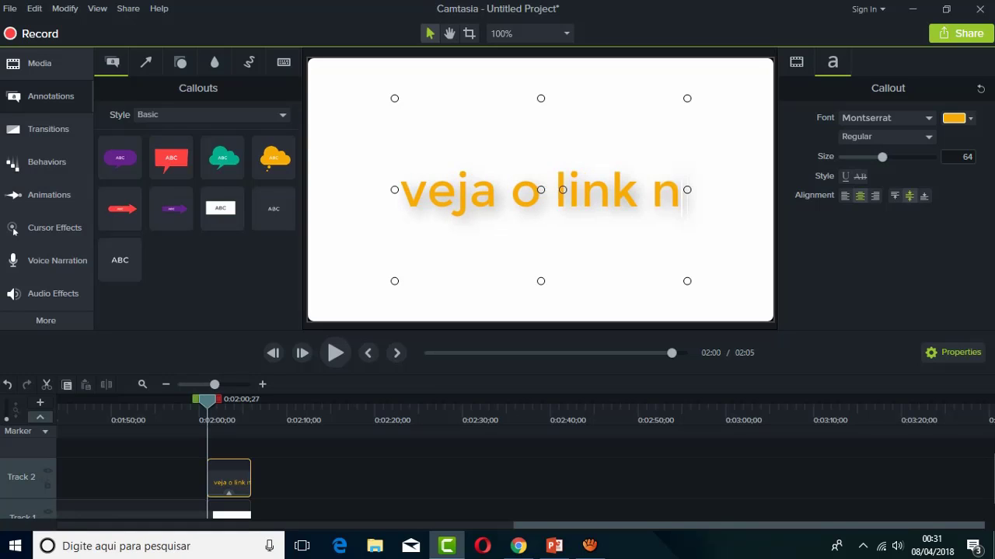
text(a descrição)
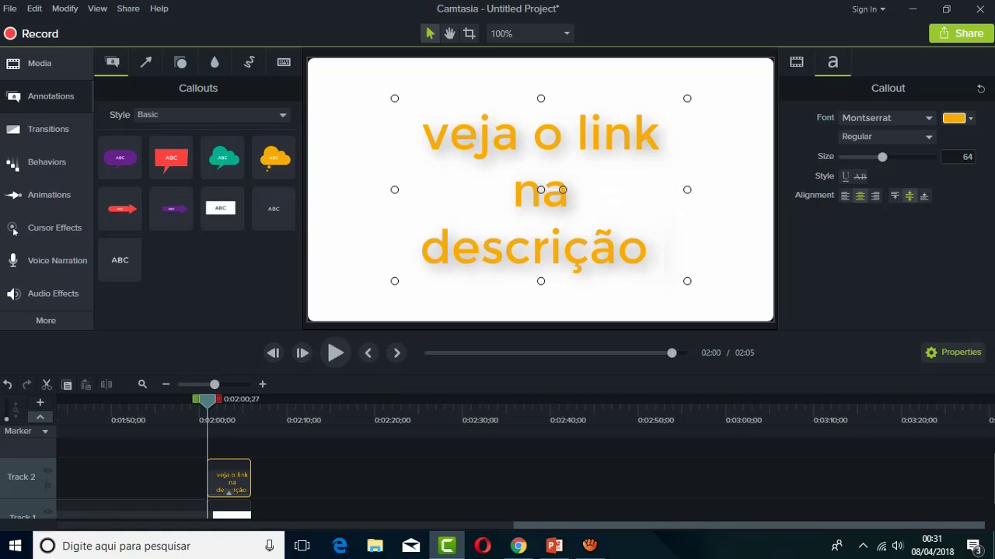
text( do video)
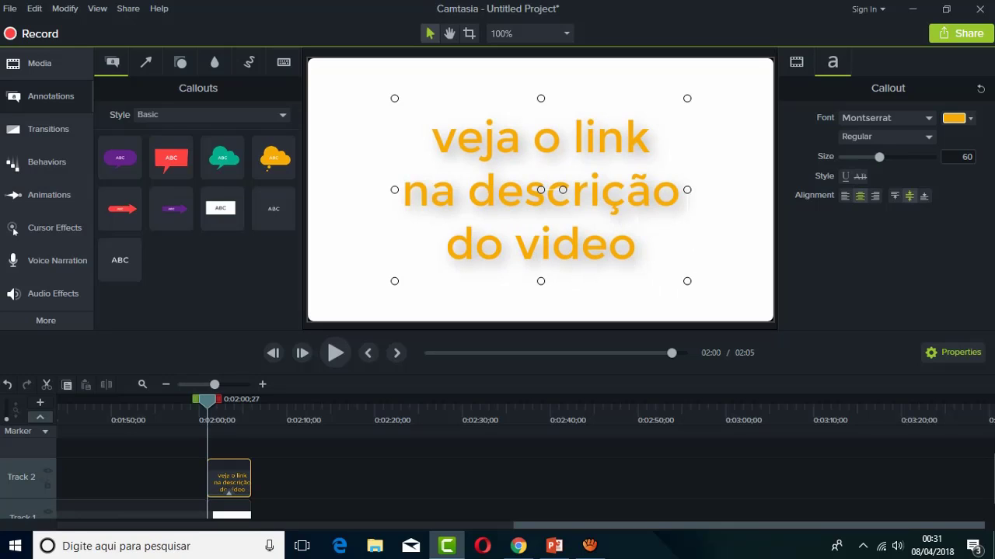
key(Up)
- Change the background rectangle's fill colour to black
click(730, 205)
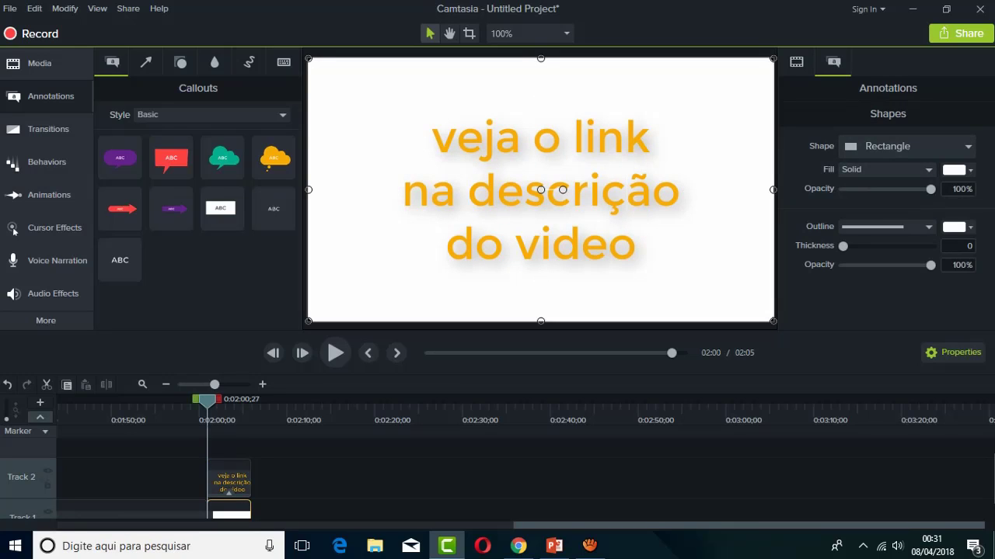
click(956, 170)
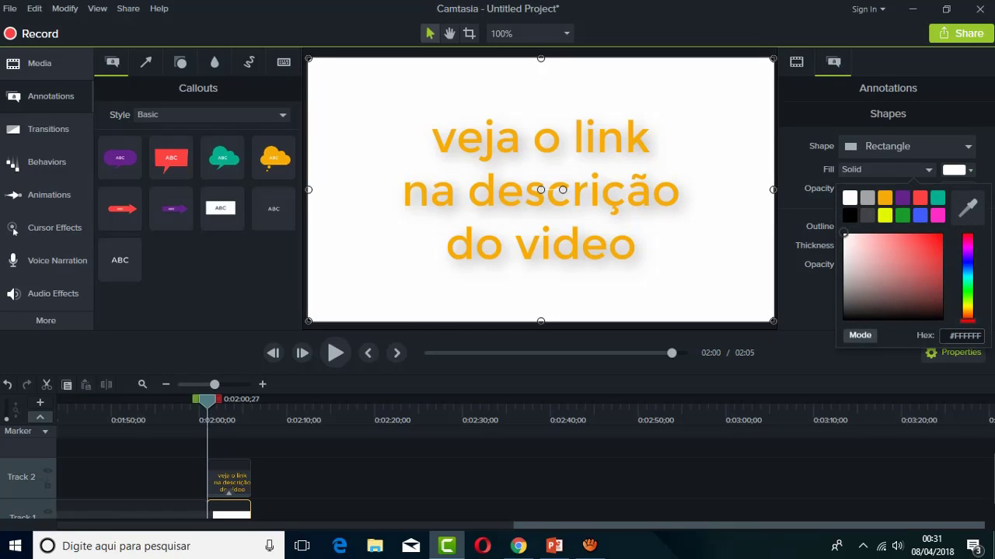
click(849, 215)
- Widen the text callout on both sides and add an exclamation mark after "video"
click(540, 191)
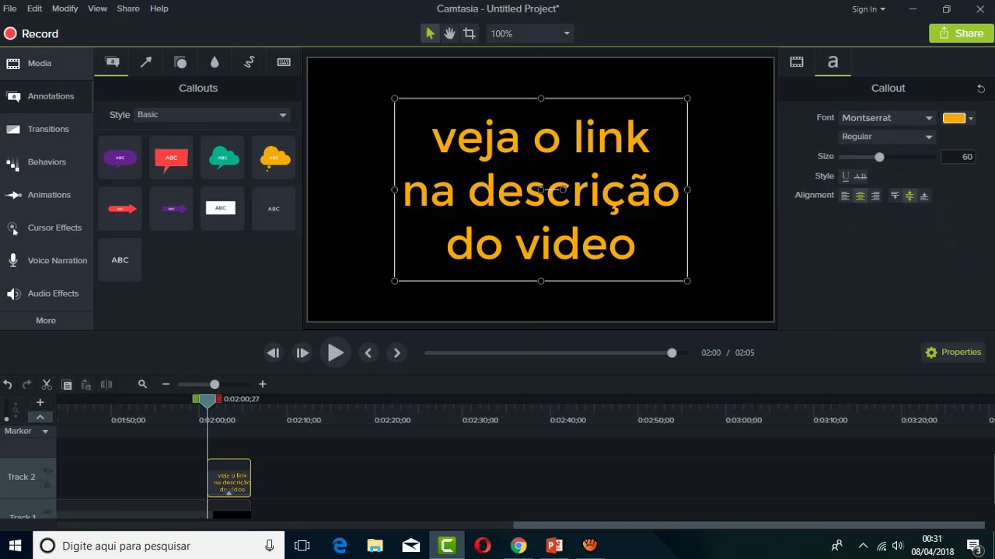
drag(687, 190, 734, 189)
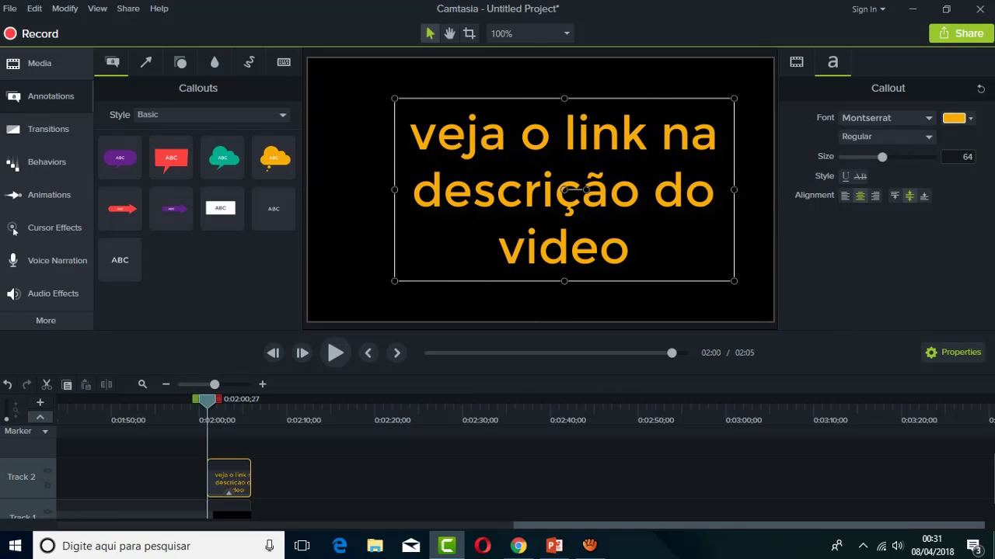
drag(395, 190, 337, 189)
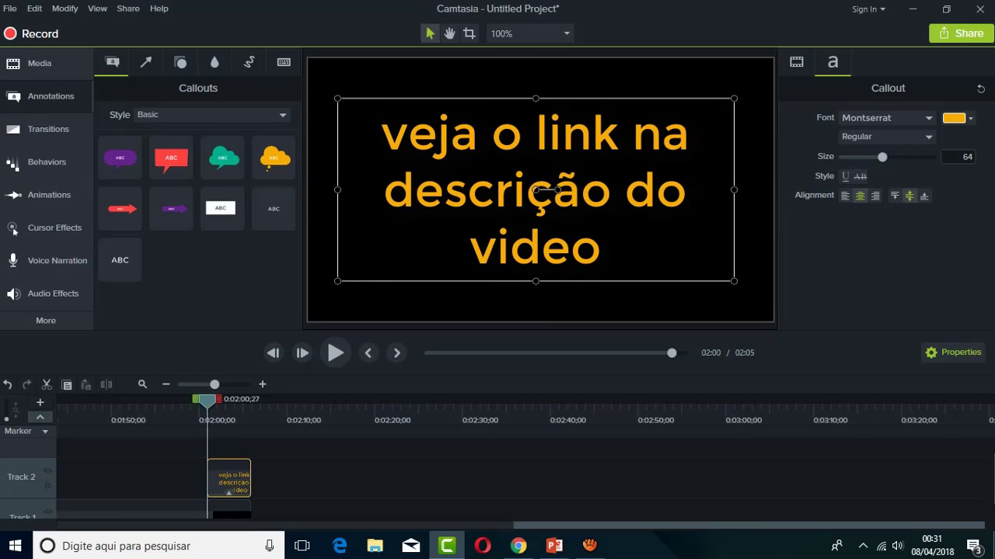
double_click(602, 247)
click(602, 247)
text(!)
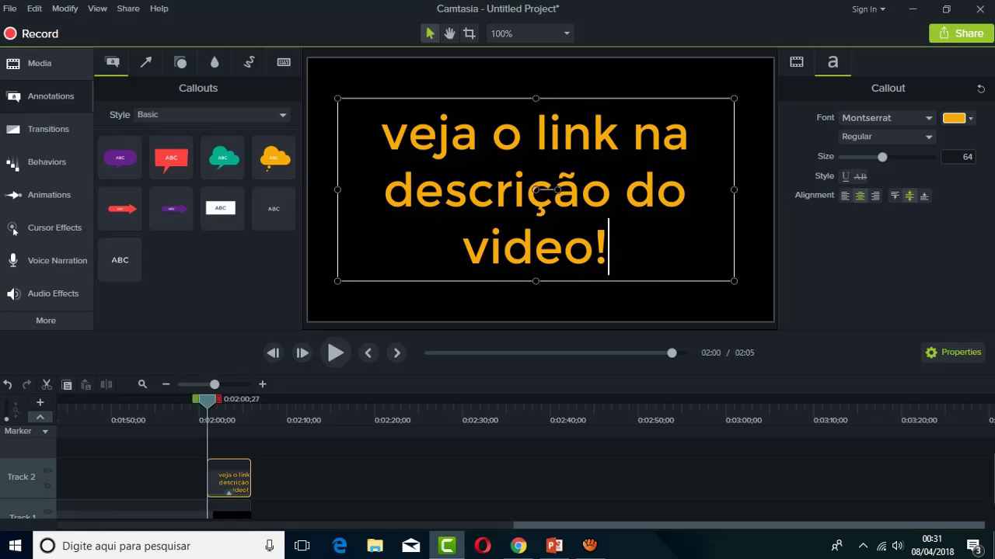